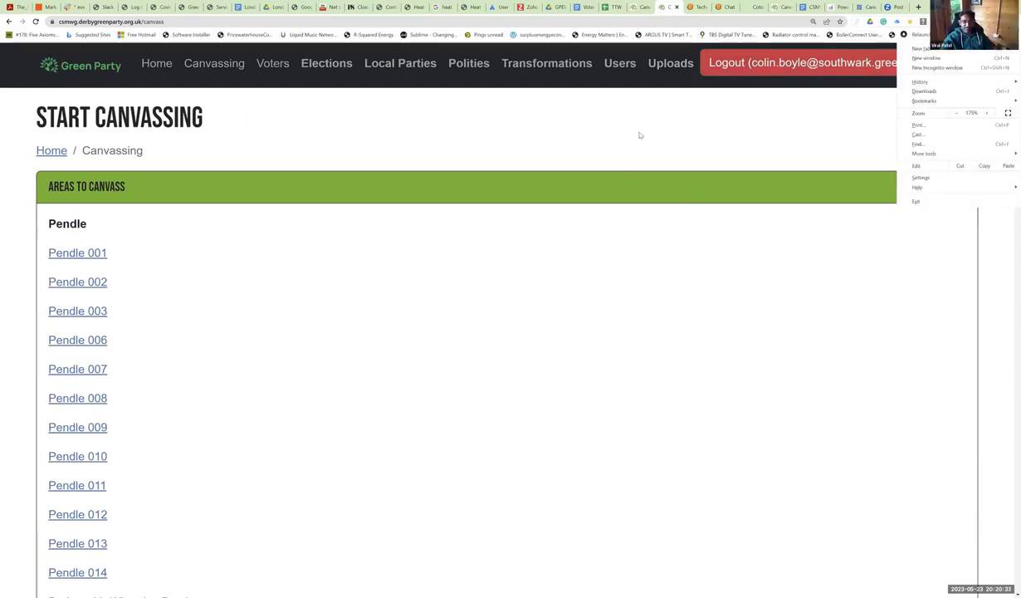
# Find South Hampstead in the list of areas to canvass by searching the page for "south hampst", and open that area.
pyautogui.hotkey('ctrl', 'f')
pyautogui.write('south hamps')
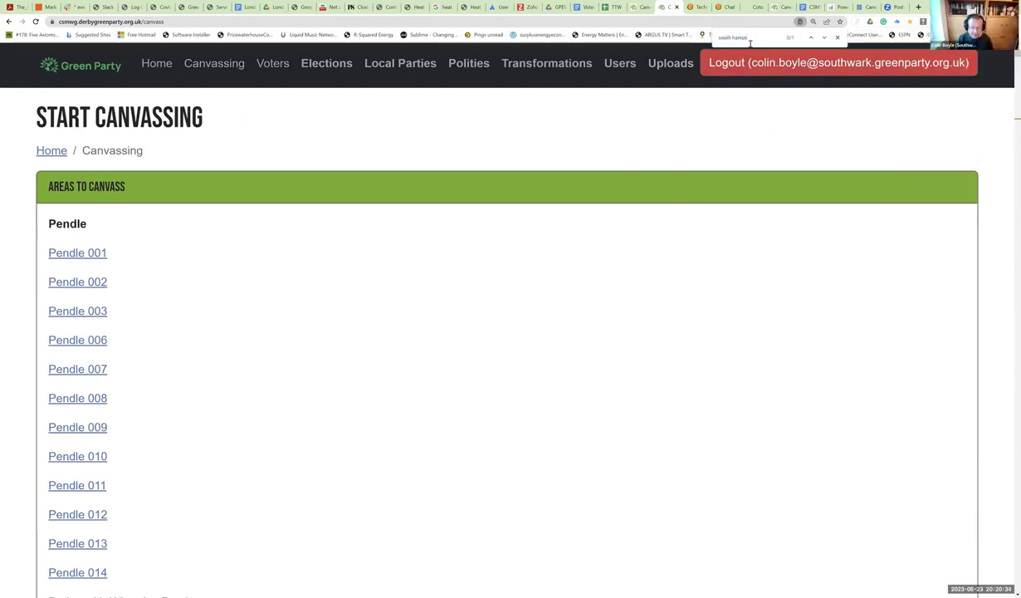
pyautogui.write('t')
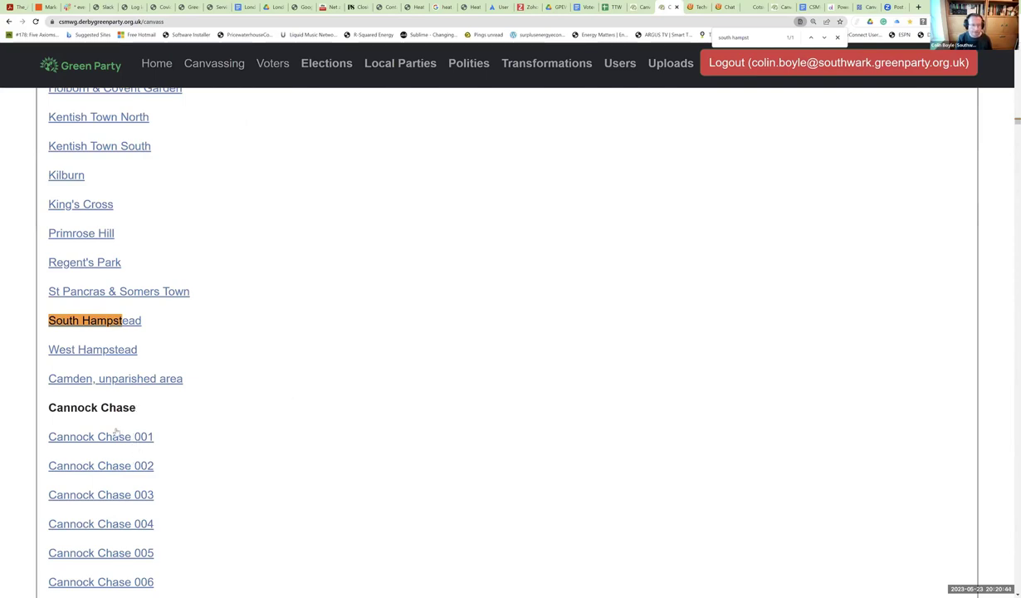
pyautogui.scroll(-2, 113, 416)
pyautogui.scroll(4, 117, 429)
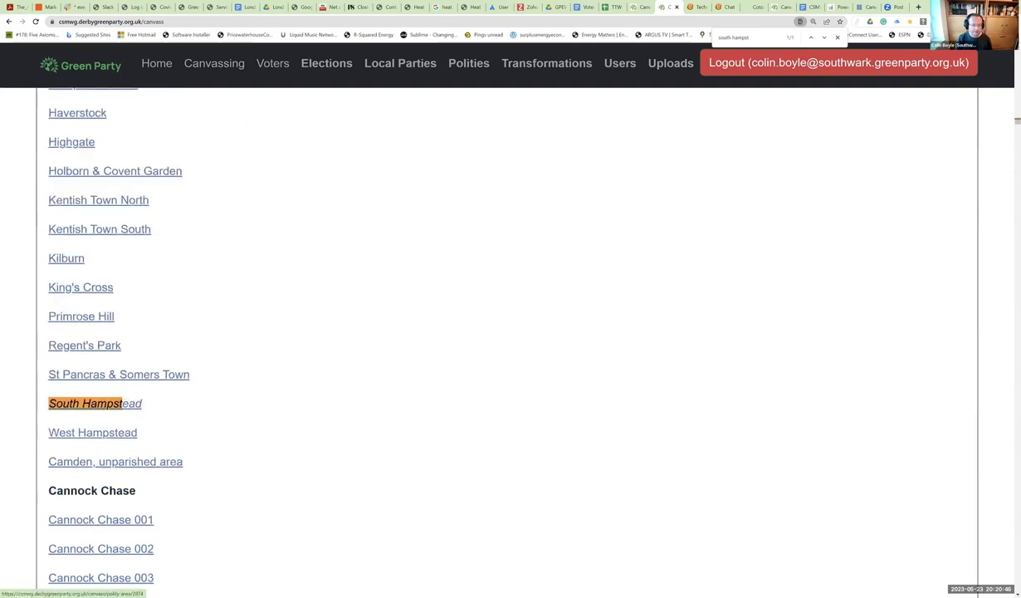
pyautogui.middleClick(60, 315)
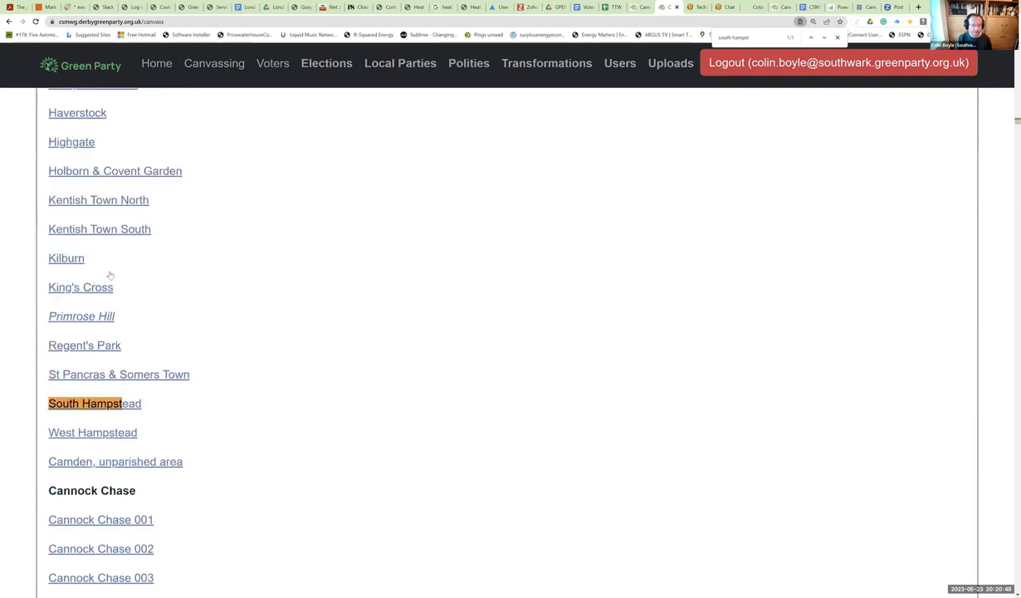
pyautogui.scroll(1, 105, 419)
pyautogui.middleClick(106, 442)
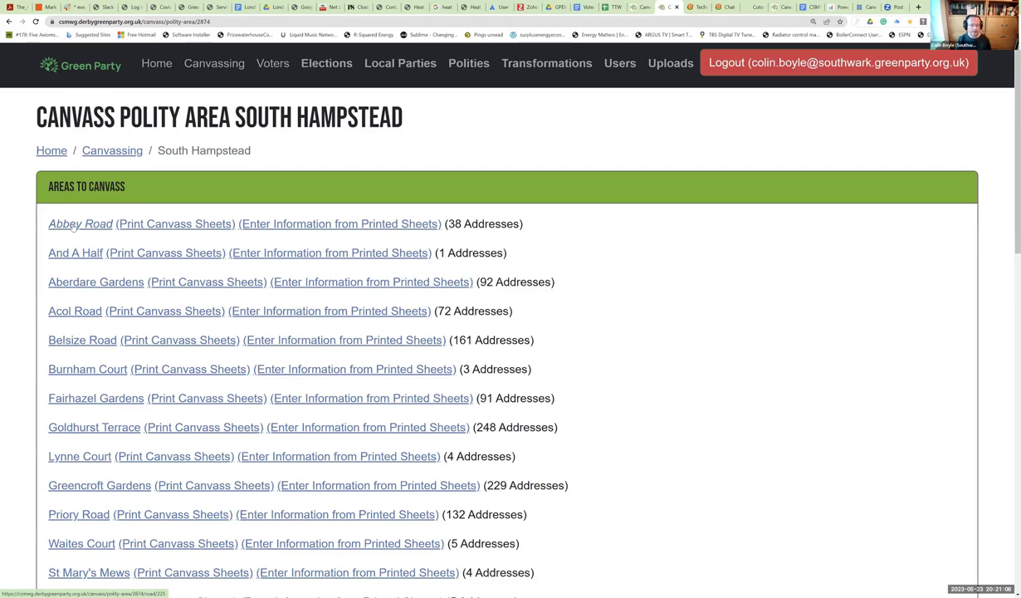
# Open the printable canvass sheets for Abbey Road, review the safeguarding instructions and voter entries, and return to the South Hampstead roads.
pyautogui.click(177, 218)
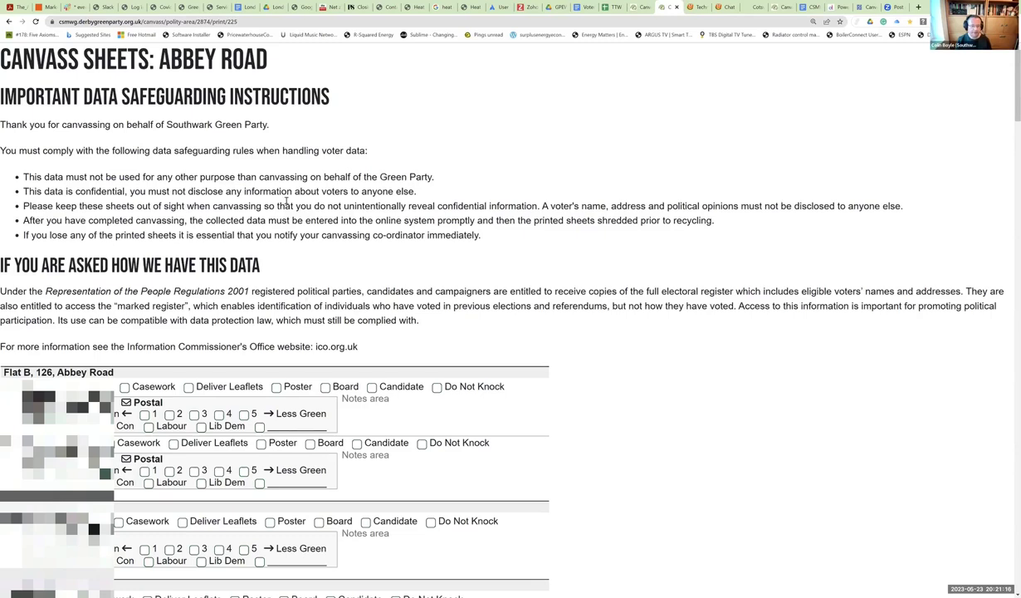
pyautogui.scroll(-1, 249, 366)
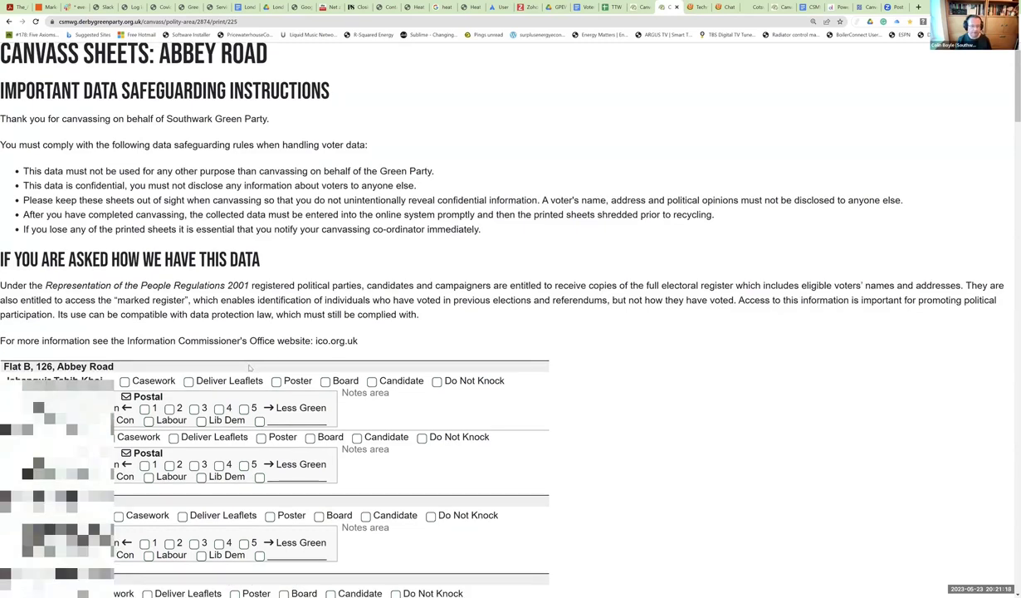
pyautogui.scroll(-5, 249, 366)
pyautogui.scroll(3, 241, 355)
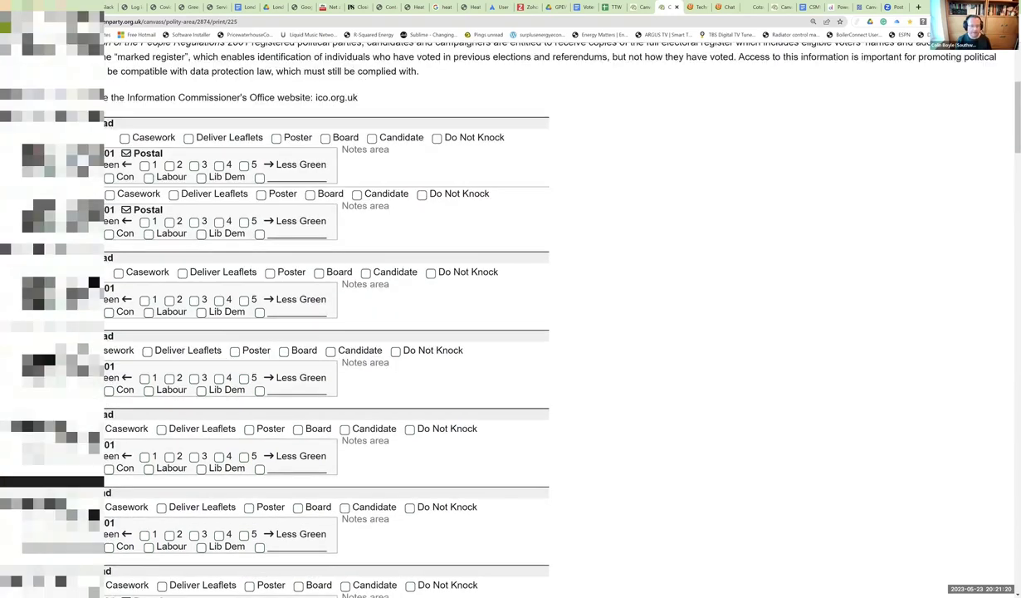
pyautogui.scroll(3, 274, 332)
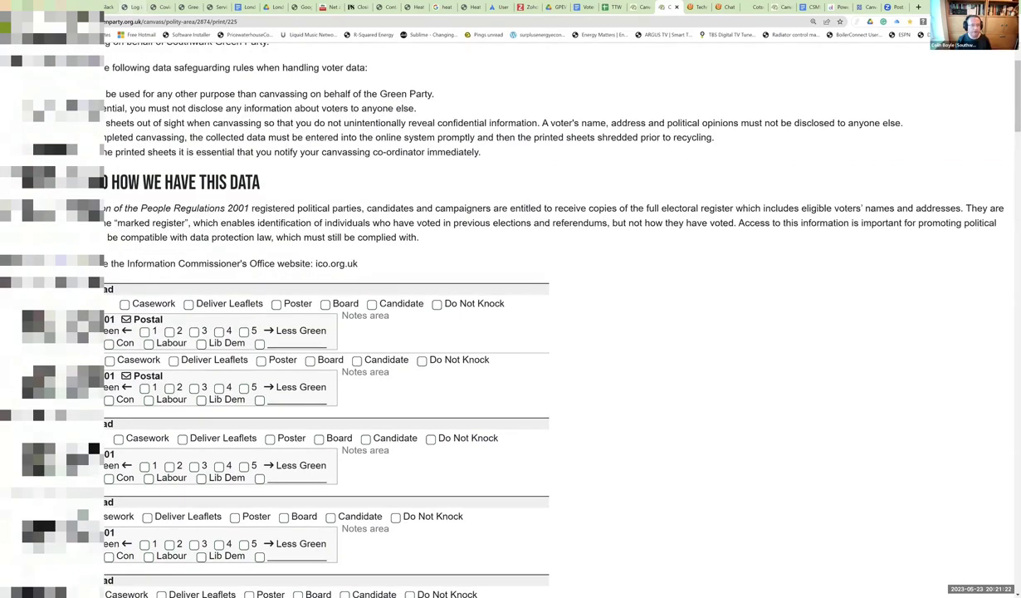
pyautogui.scroll(1, 274, 333)
pyautogui.rightClick(10, 23)
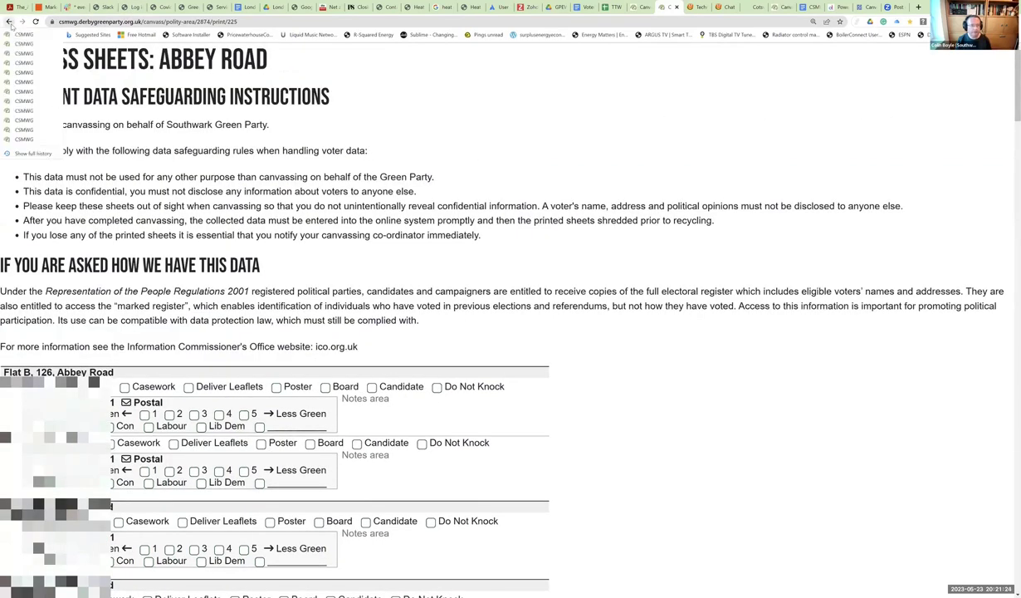
pyautogui.click(23, 34)
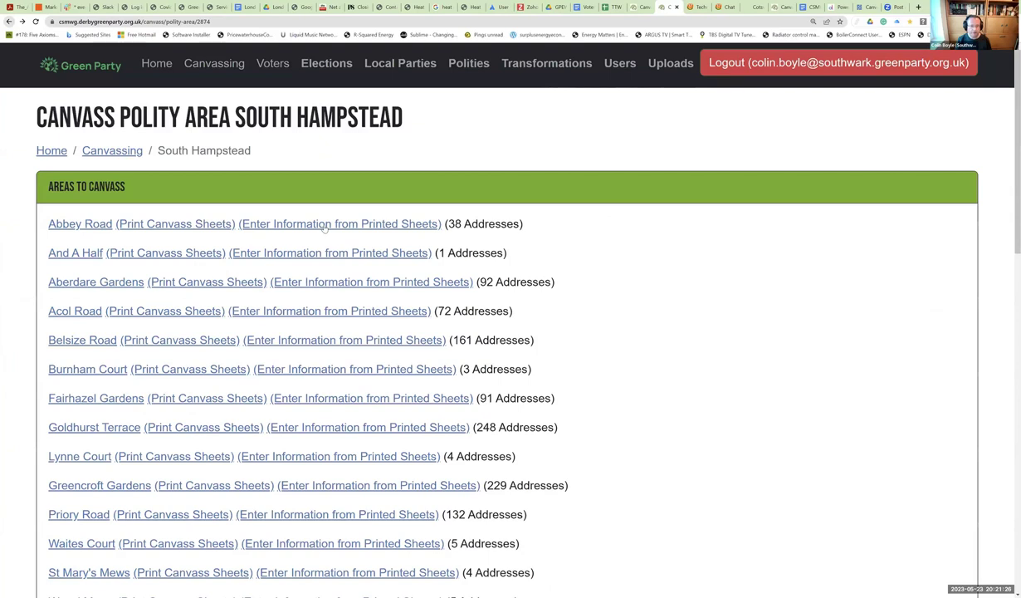
# View the form for entering information from Abbey Road's printed sheets, and return to the South Hampstead roads.
pyautogui.click(324, 224)
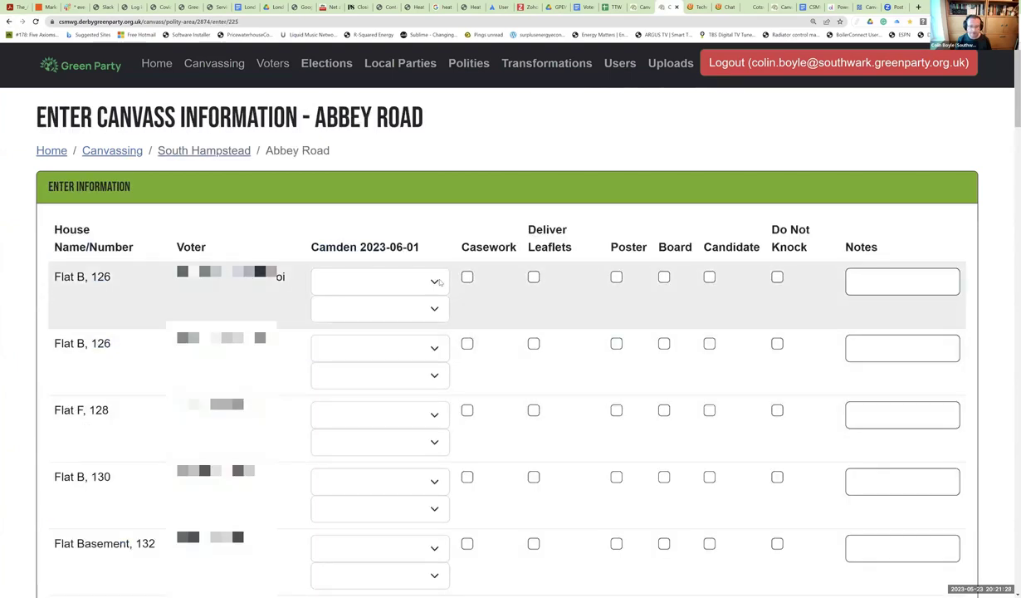
pyautogui.click(441, 283)
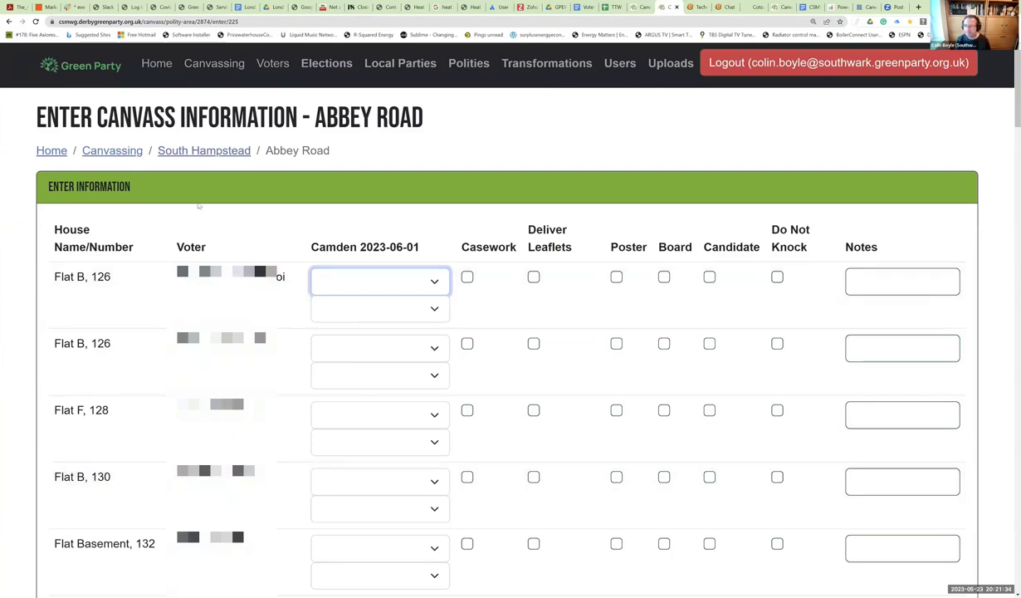
pyautogui.click(201, 150)
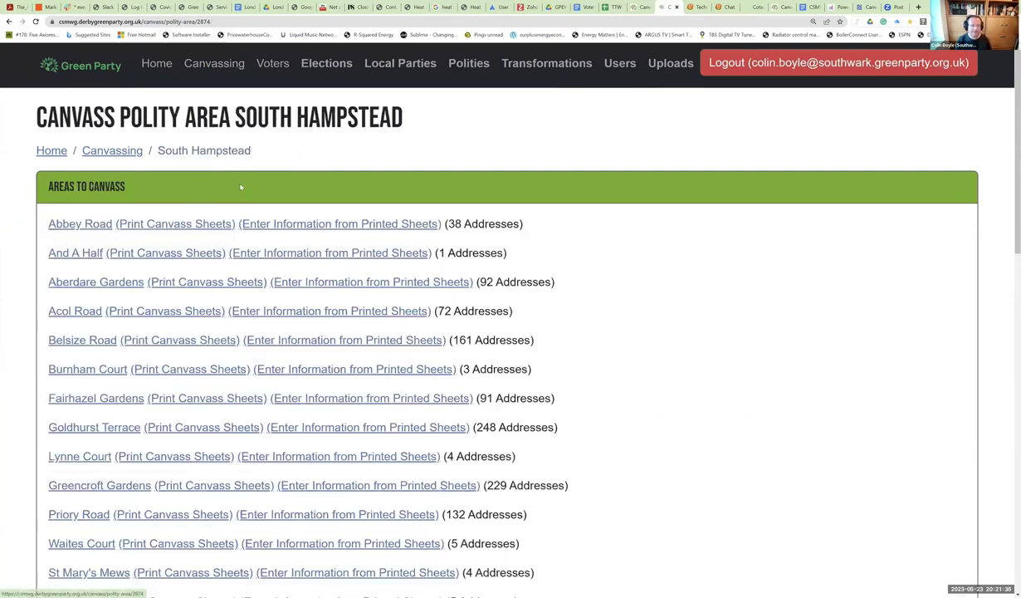
# Open the first address listed under Abbey Road and view its address notes form, closing it without an entry.
pyautogui.click(83, 222)
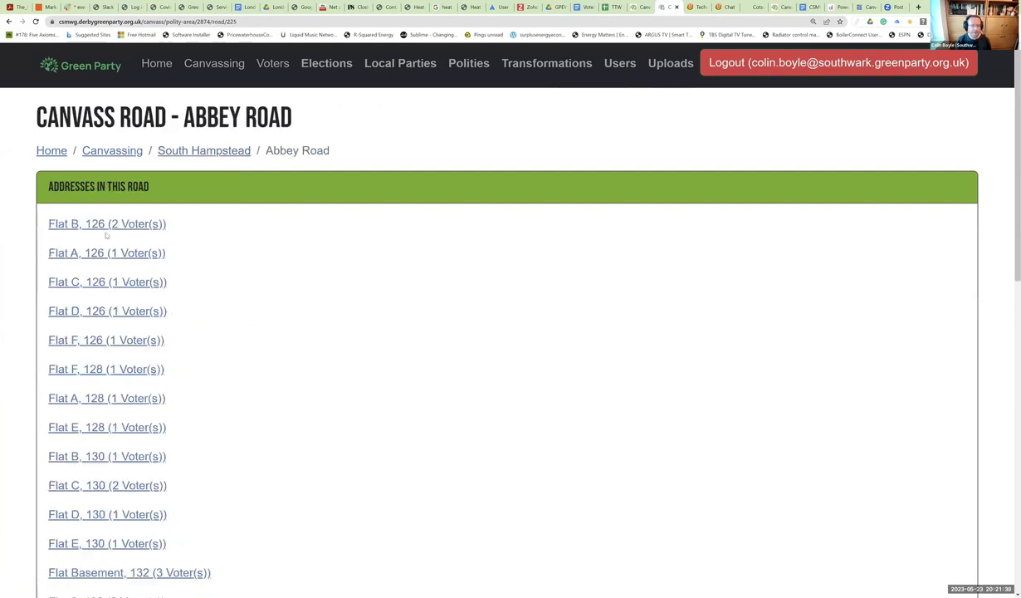
pyautogui.click(67, 222)
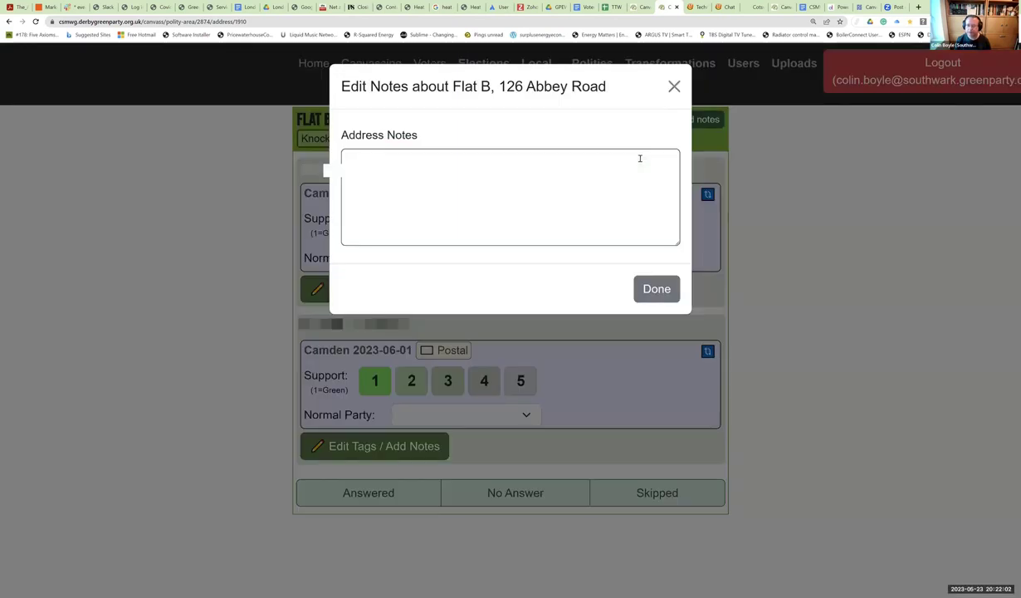
pyautogui.click(674, 88)
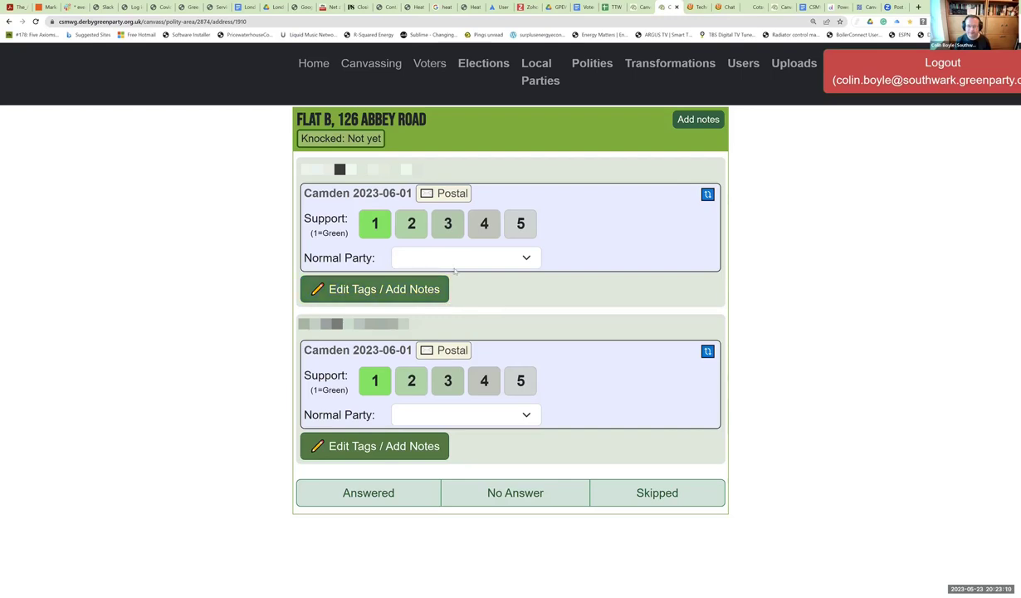
# Record support 2 and normal party Conservatives for the first voter in Camden 2023-06-01, and reset that entry.
pyautogui.moveTo(297, 189); pyautogui.dragTo(412, 190)
pyautogui.click(412, 189)
pyautogui.click(412, 225)
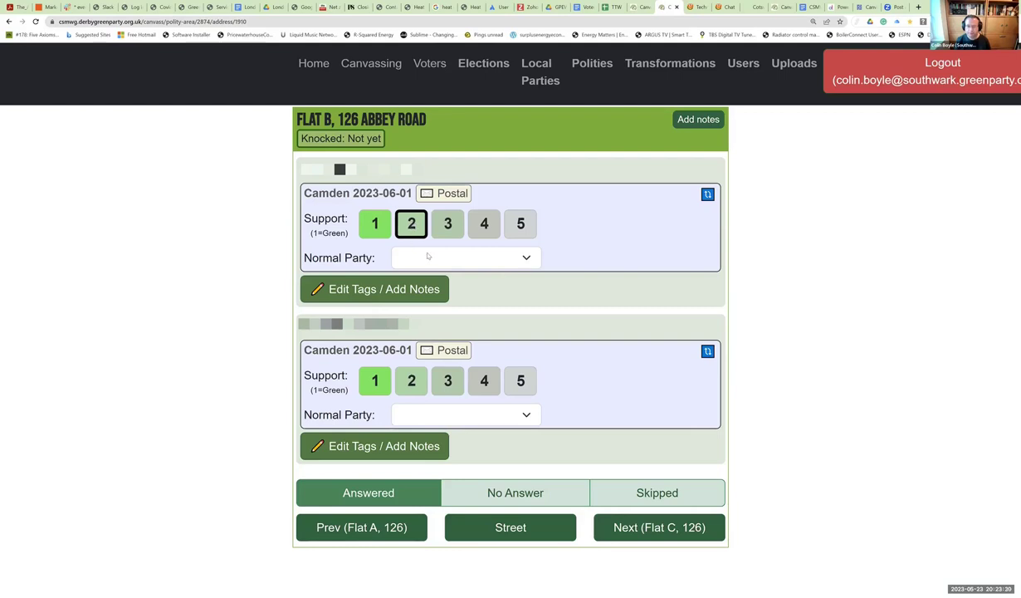
pyautogui.click(429, 256)
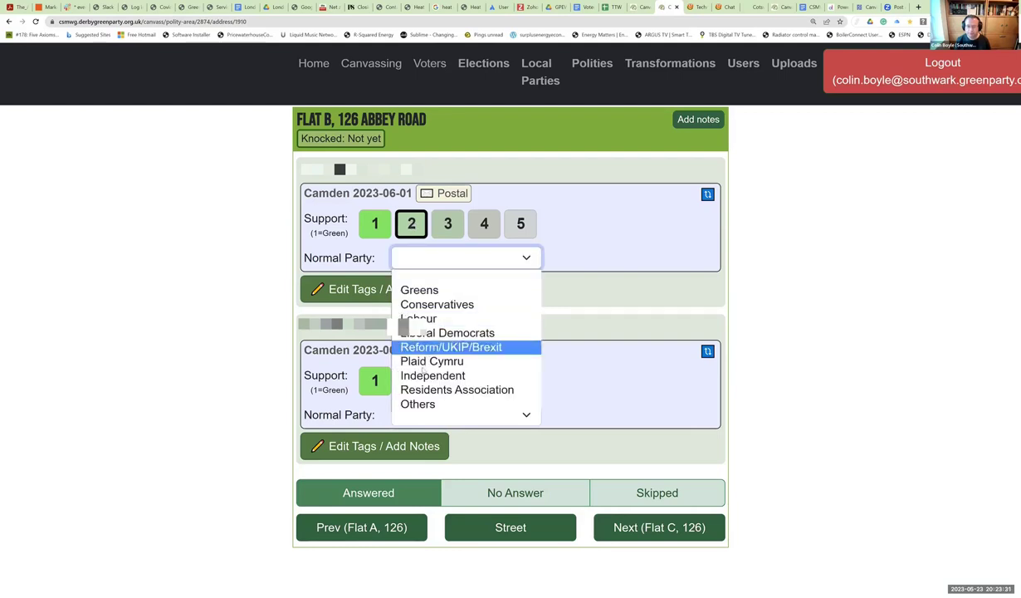
pyautogui.click(423, 306)
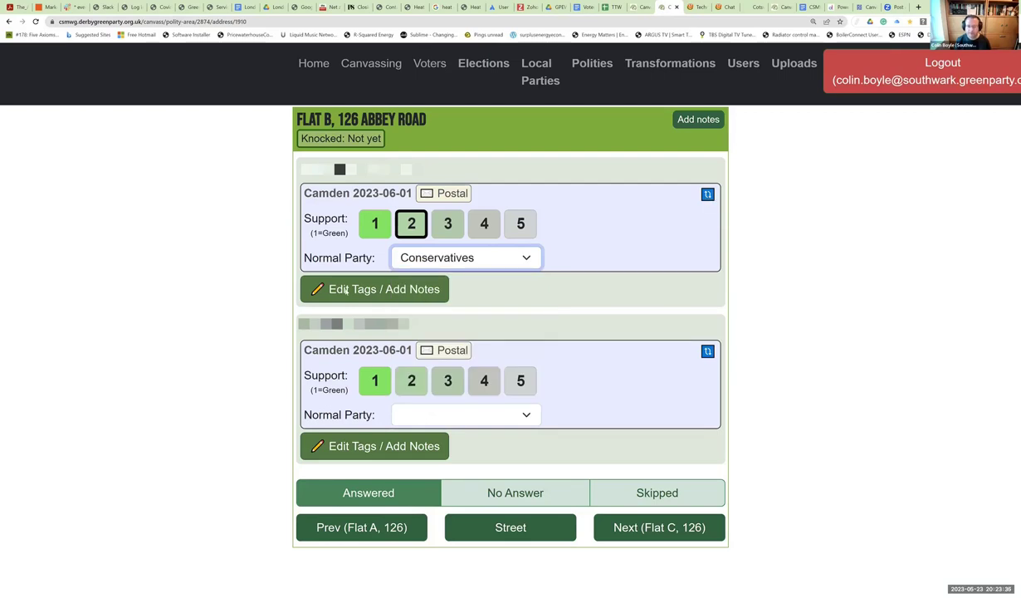
pyautogui.click(707, 194)
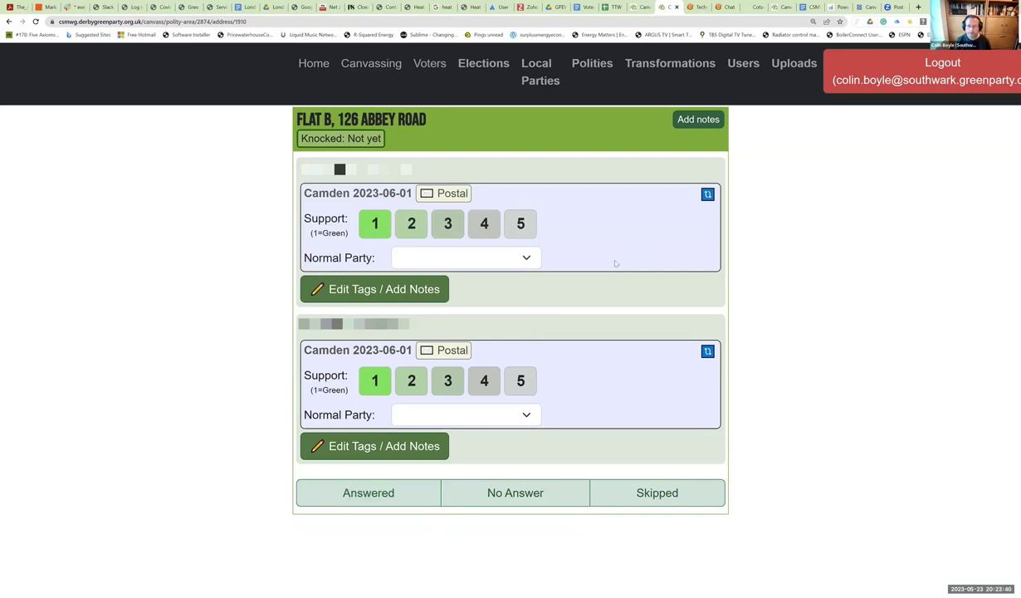
# Tag the first voter with Casework and mark the address as Skipped, keeping that choice.
pyautogui.click(407, 288)
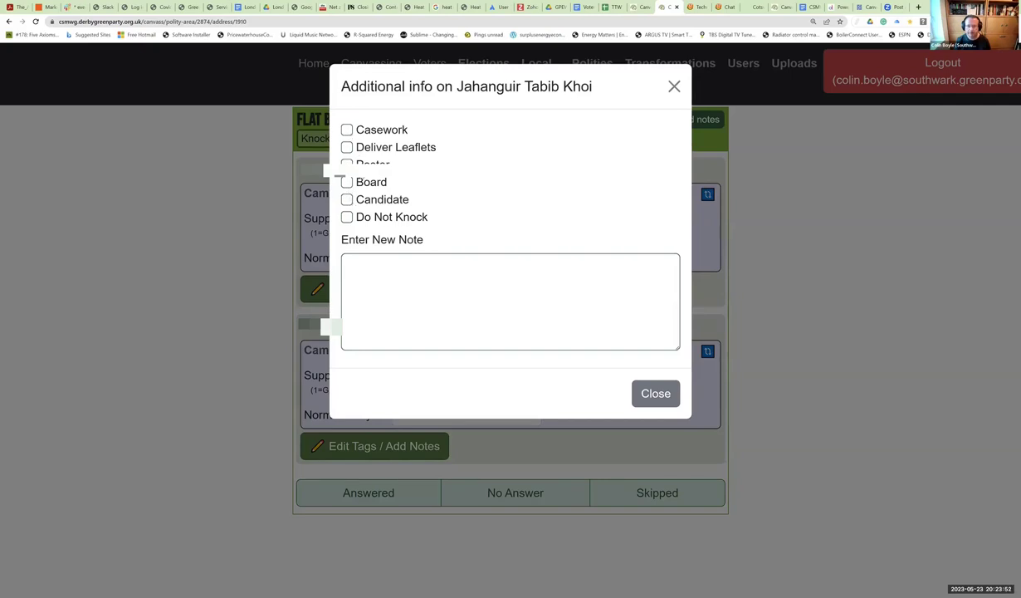
pyautogui.click(347, 131)
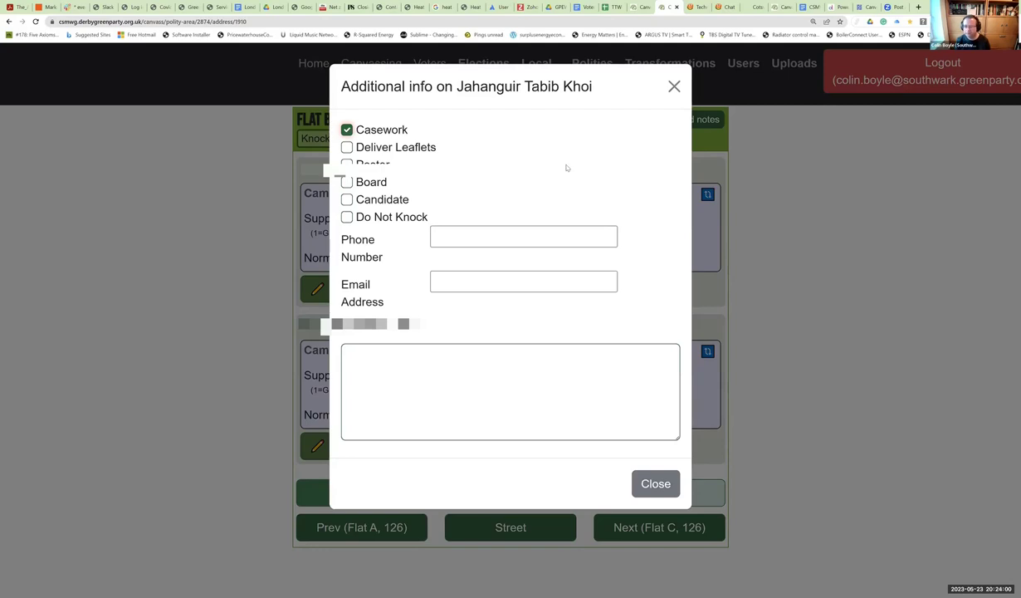
pyautogui.click(674, 86)
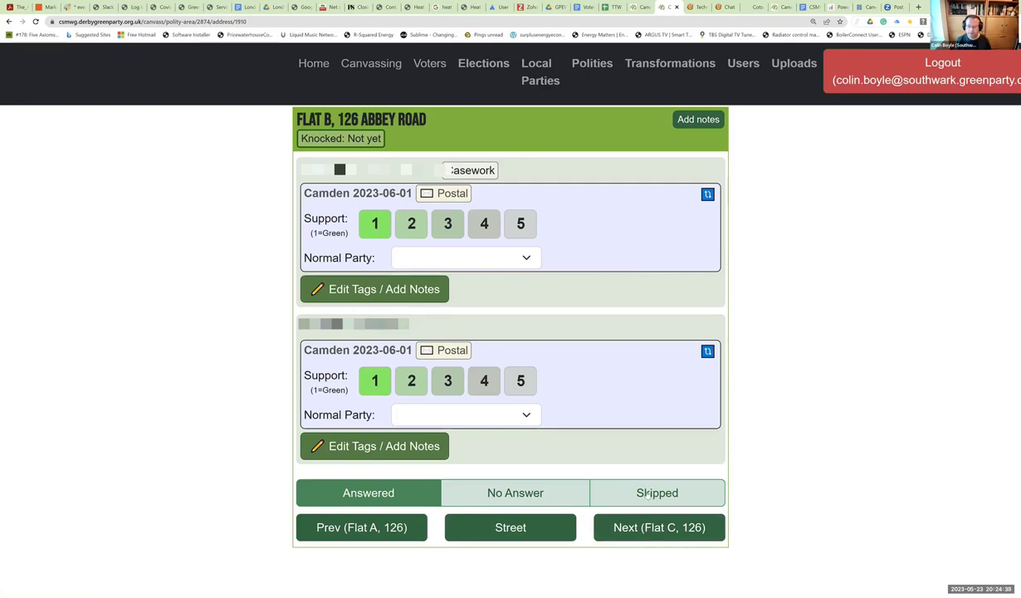
pyautogui.click(622, 485)
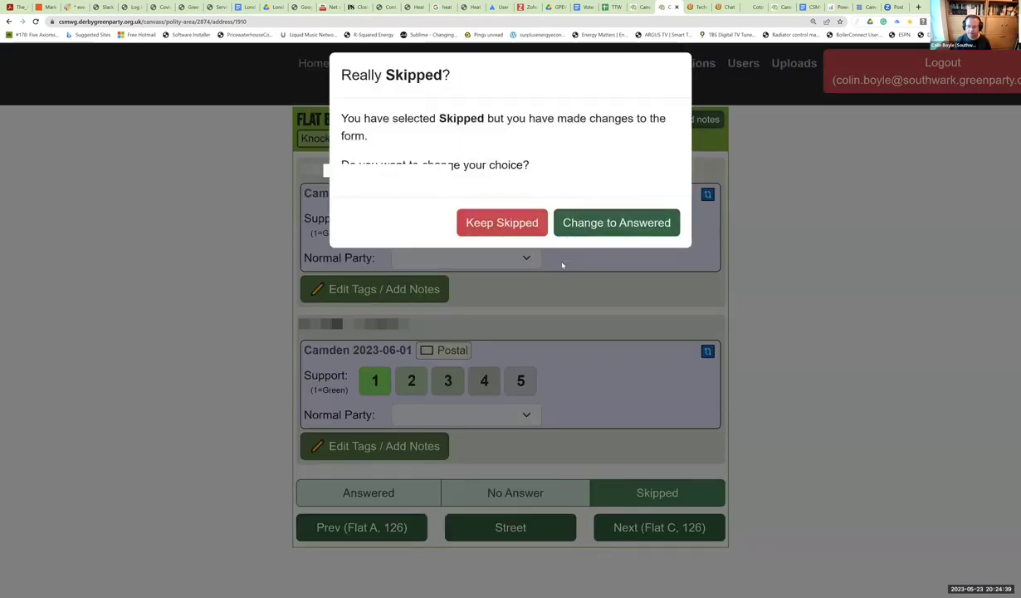
pyautogui.click(501, 236)
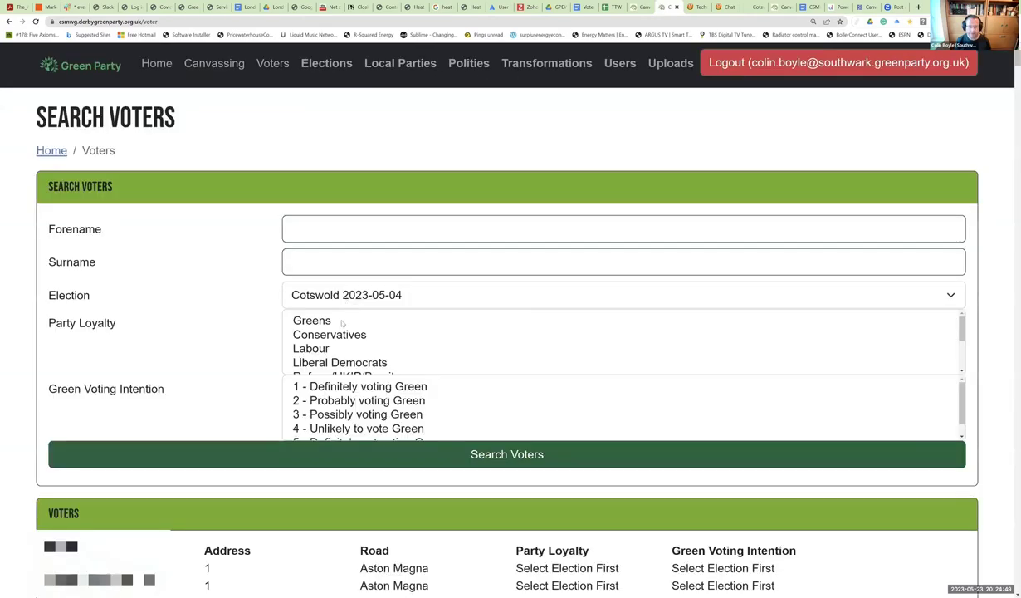
# Search voters for the Camden 2023-06-01 election with voting intention "1 - Definitely voting Green" and look through the results.
pyautogui.click(344, 296)
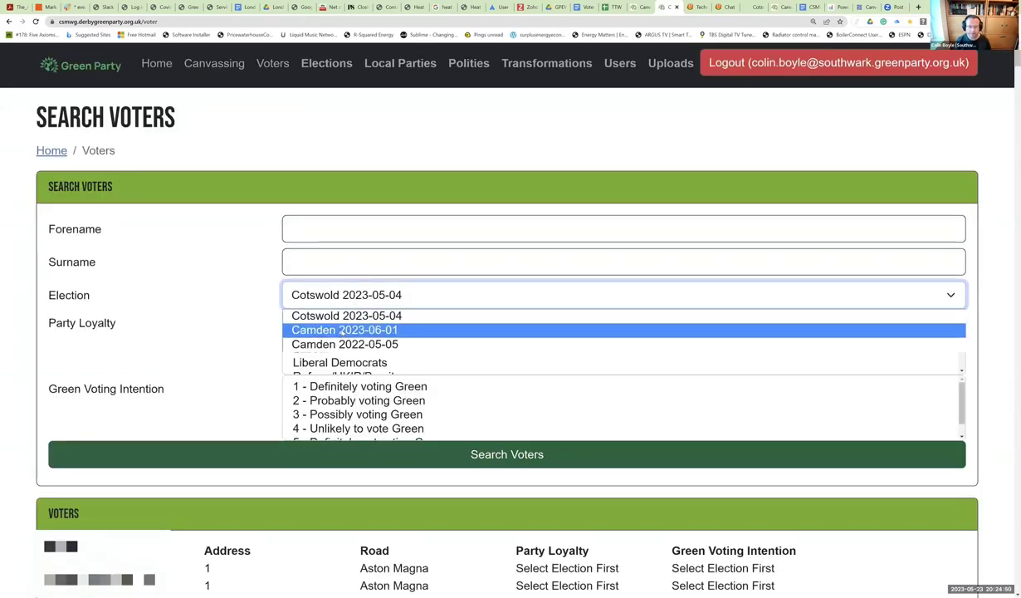
pyautogui.click(341, 326)
pyautogui.click(359, 386)
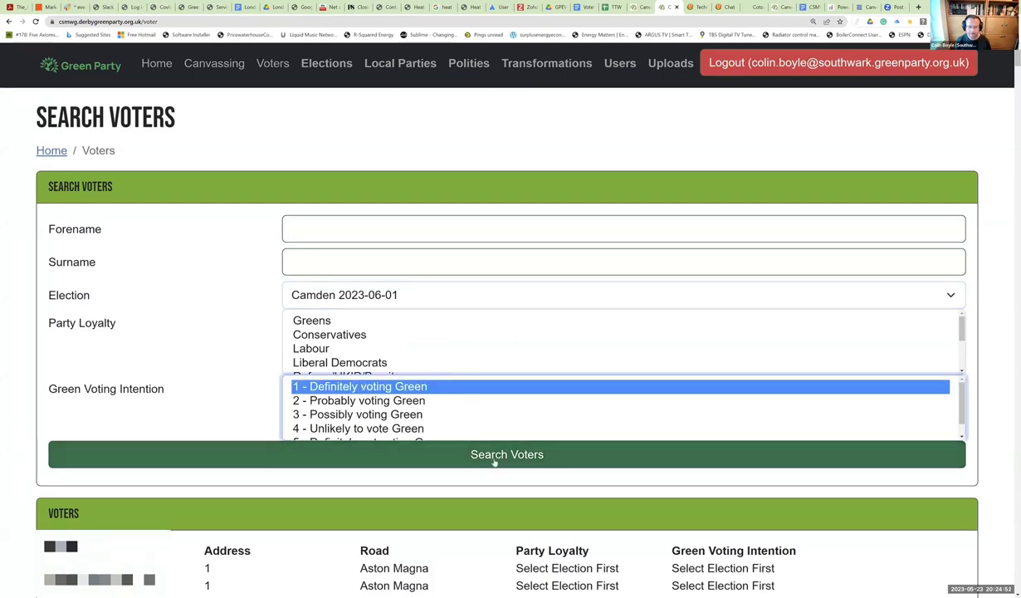
pyautogui.click(499, 454)
pyautogui.scroll(-6, 538, 359)
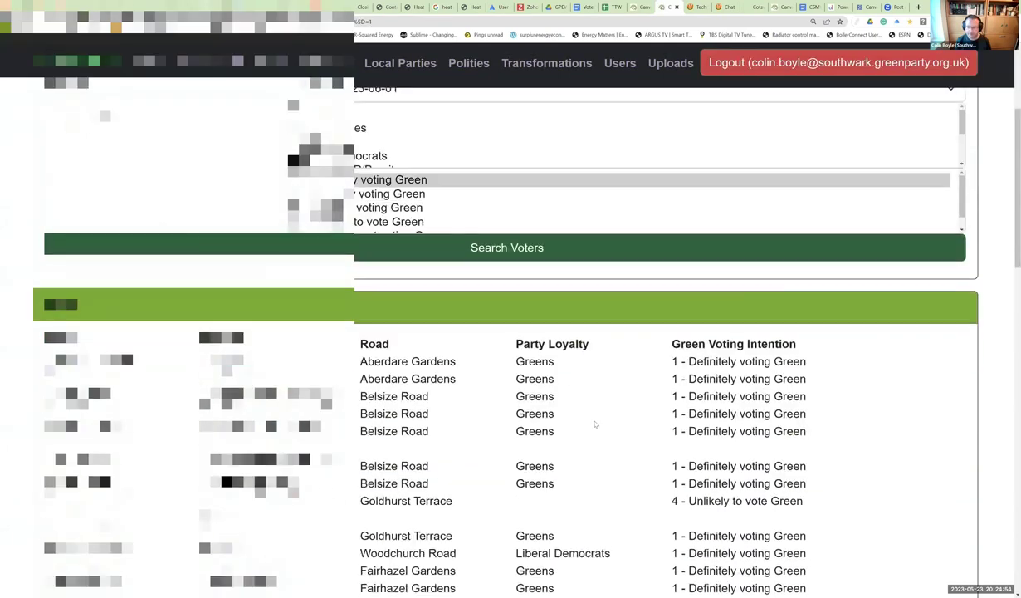
pyautogui.scroll(-8, 540, 358)
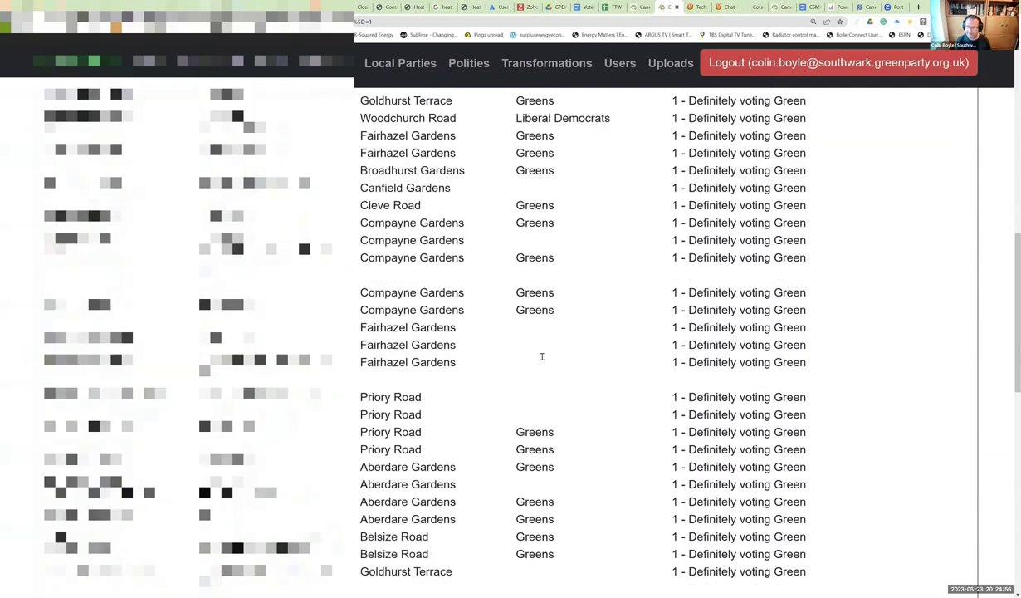
pyautogui.scroll(-4, 542, 360)
pyautogui.scroll(15, 539, 359)
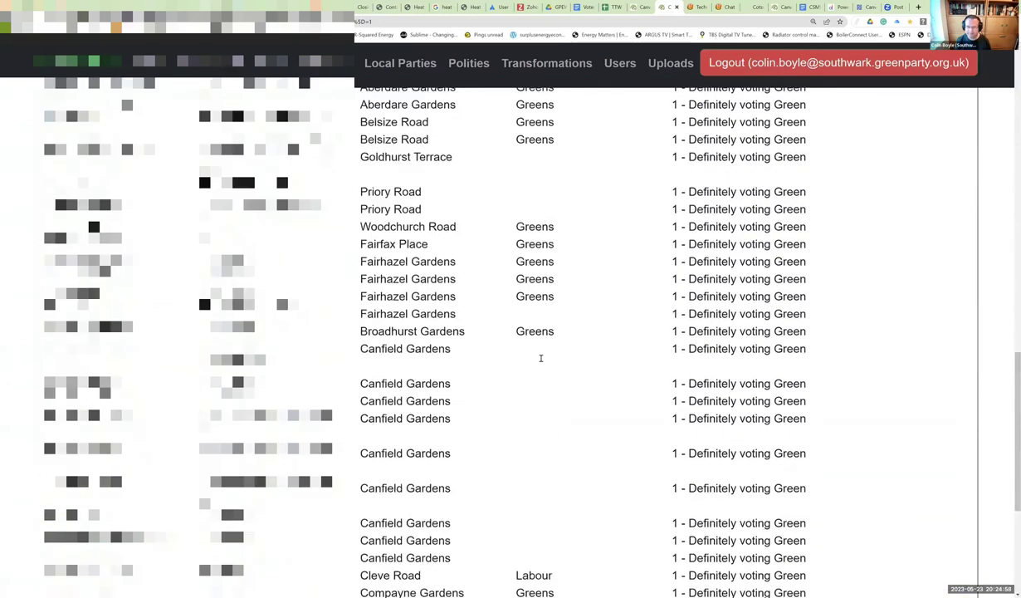
pyautogui.scroll(3, 538, 360)
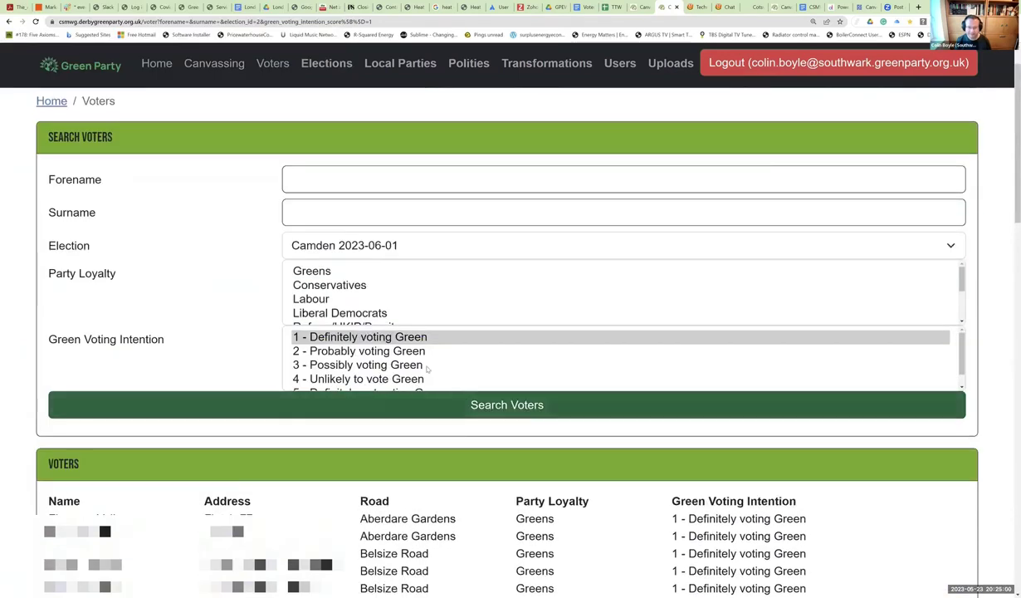
# Search the Camden 2023-06-01 voters with voting intention "5 - Definitely not voting Green" and look through the results.
pyautogui.scroll(-1, 425, 374)
pyautogui.click(425, 379)
pyautogui.click(469, 404)
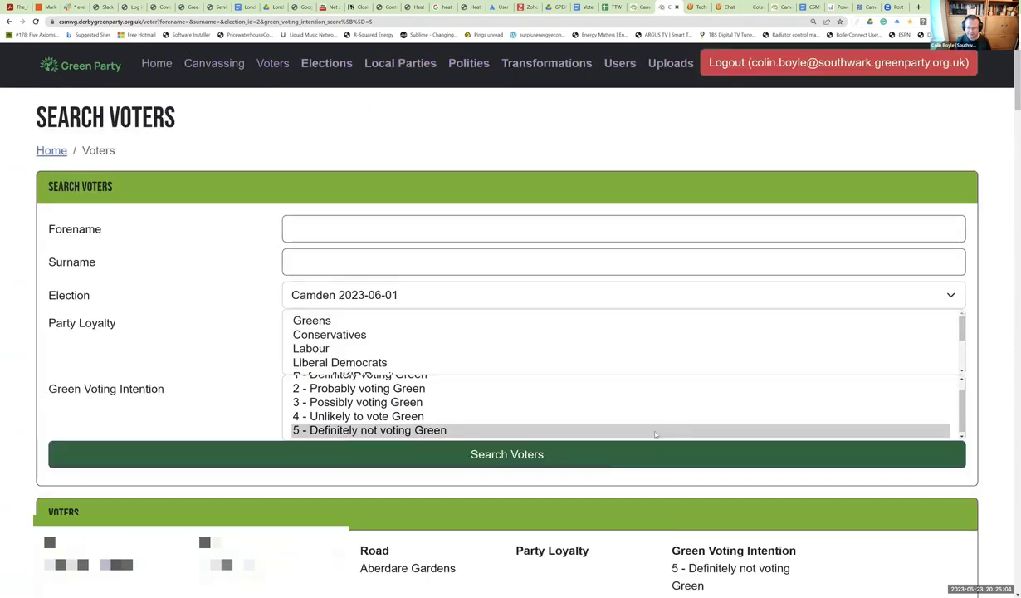
pyautogui.scroll(-3, 594, 481)
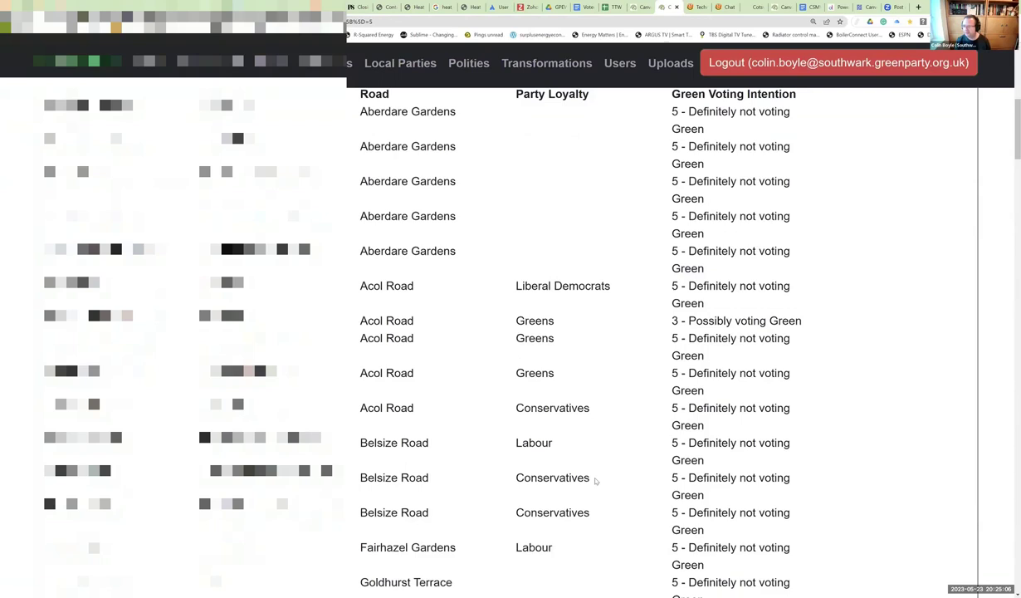
pyautogui.scroll(4, 594, 480)
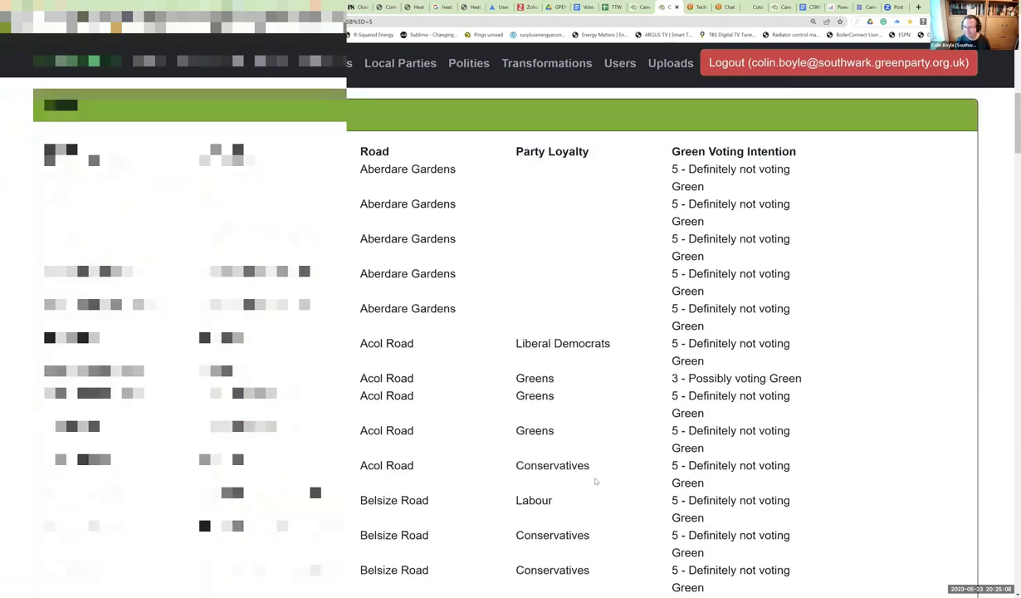